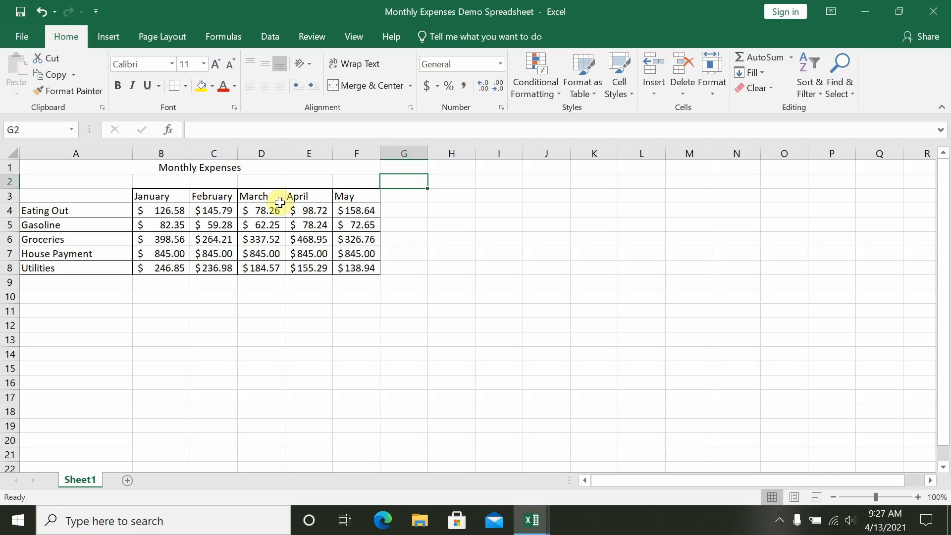
left_click(172, 213)
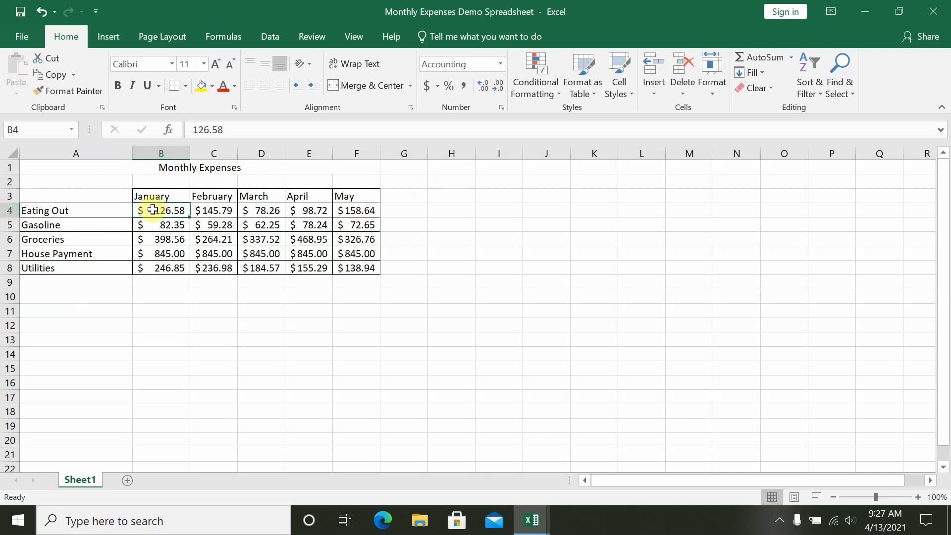
left_click(259, 210)
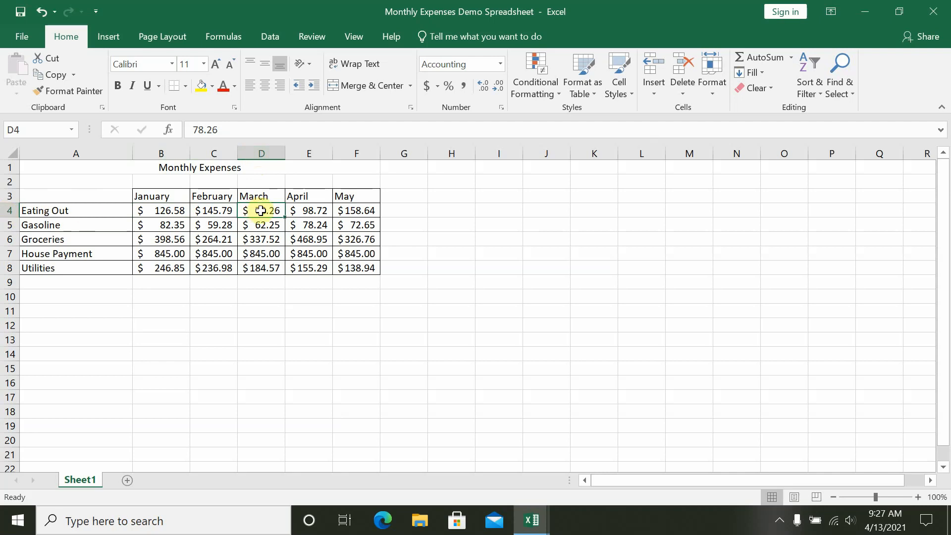
left_click(437, 208)
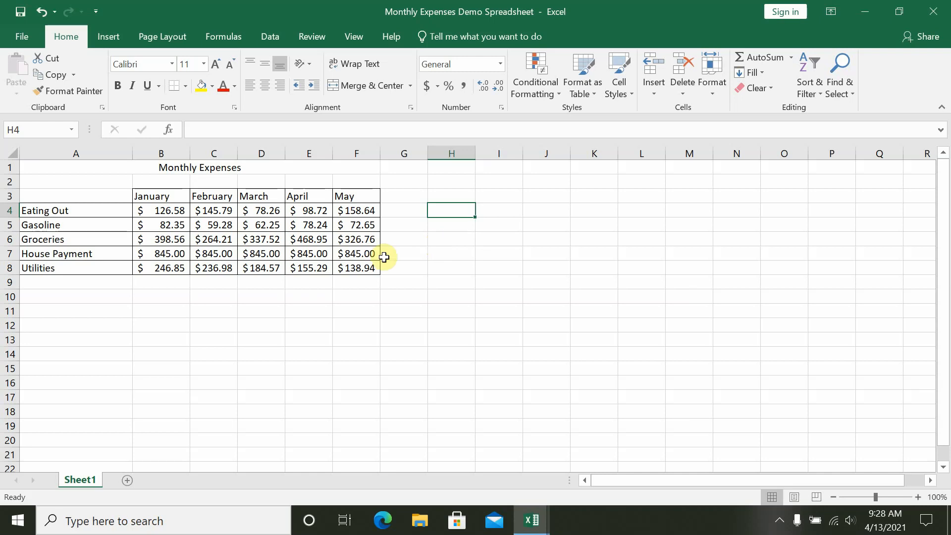
Enter the formula =b4+b6 in cell B10 to add January's Eating Out and Groceries expenses
left_click(159, 296)
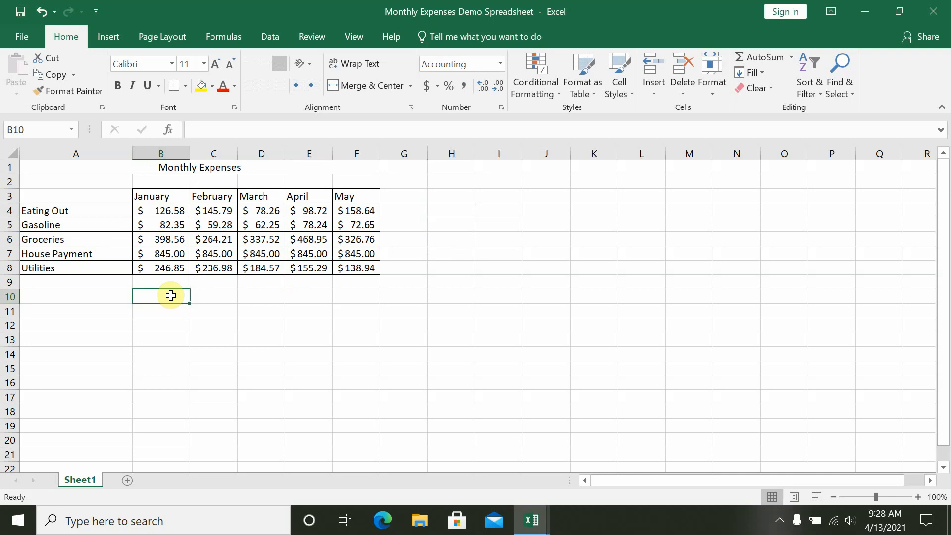
type("+")
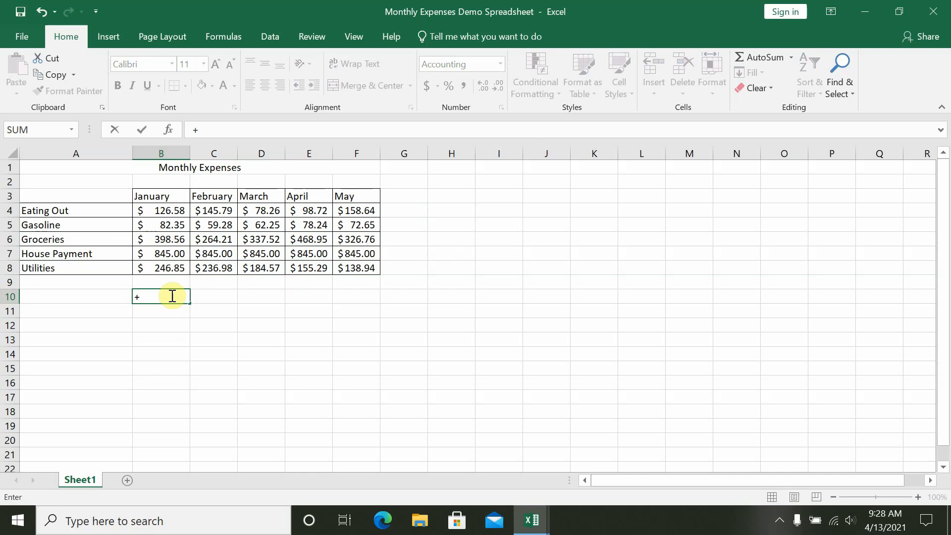
key("Escape")
type("=")
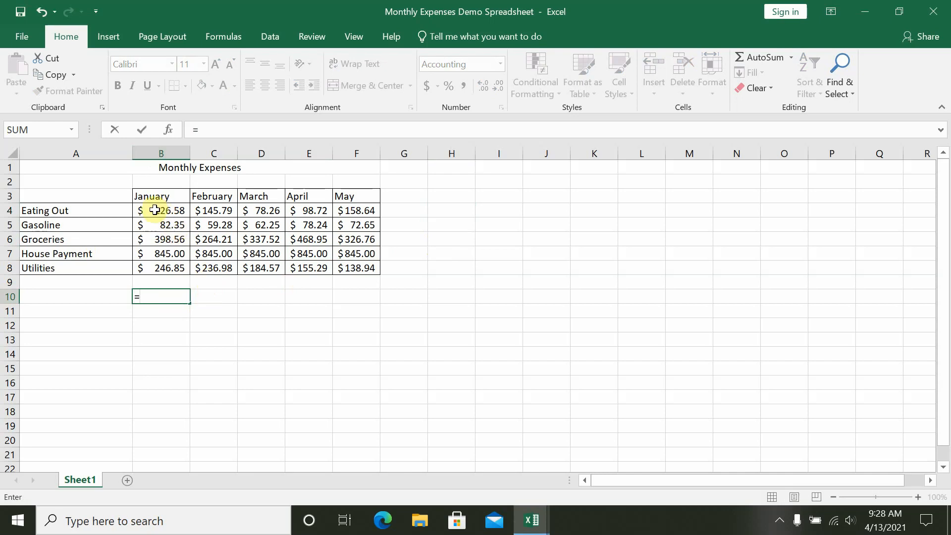
type("b")
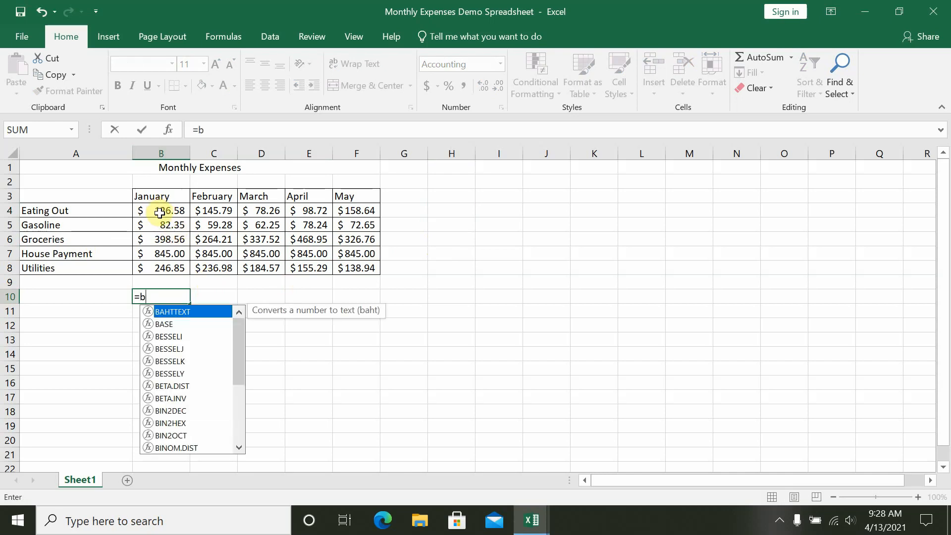
type("4+")
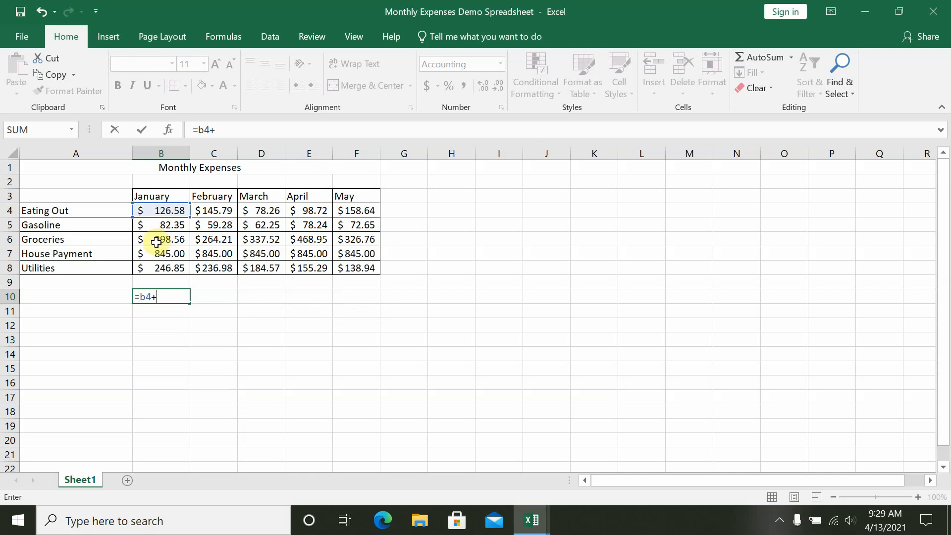
type("b6")
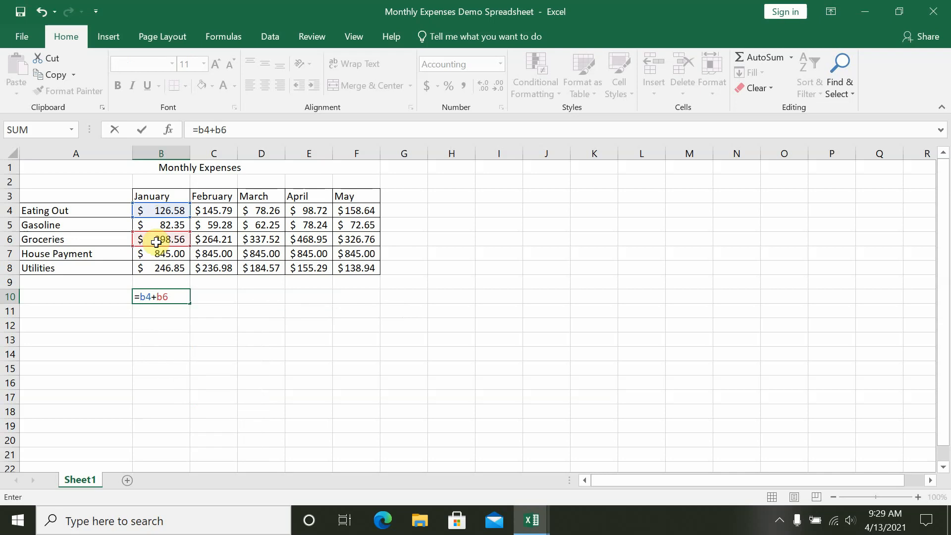
key("Return")
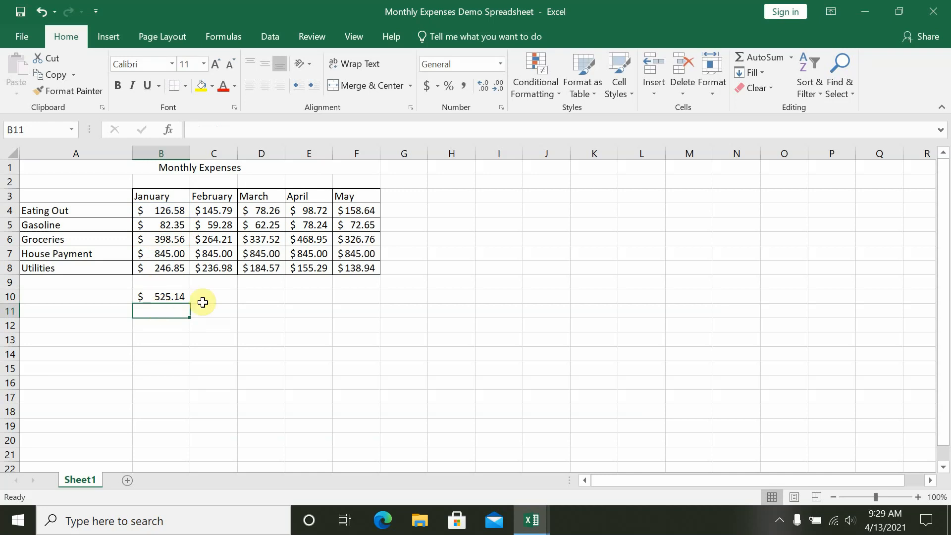
Total the April expenses in cell E10 with the formula =sum(e4:e8) and reselect that cell to show its formula
left_click(311, 295)
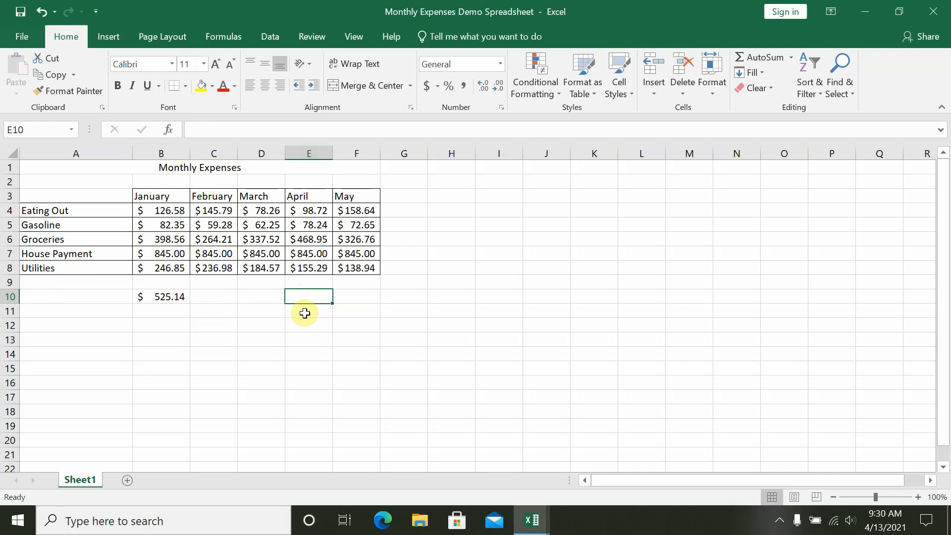
type("=")
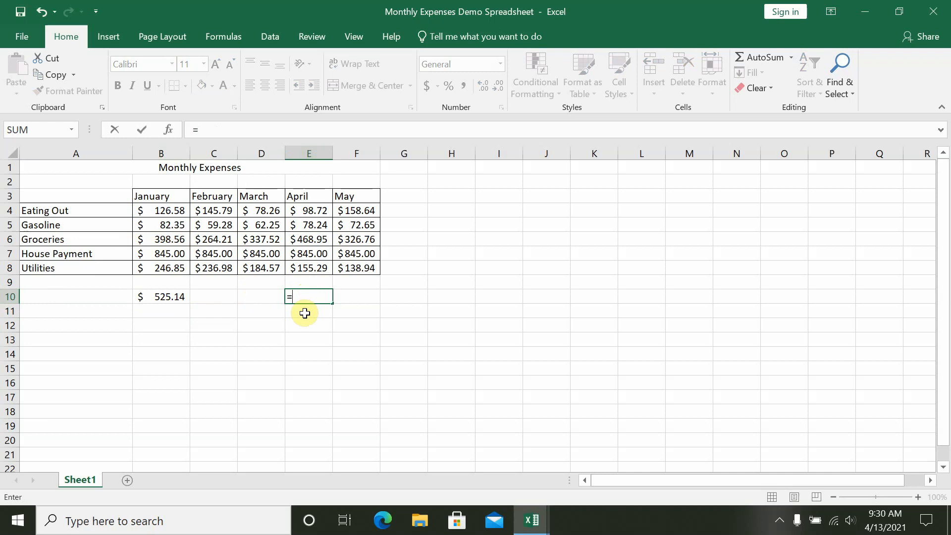
type("sum")
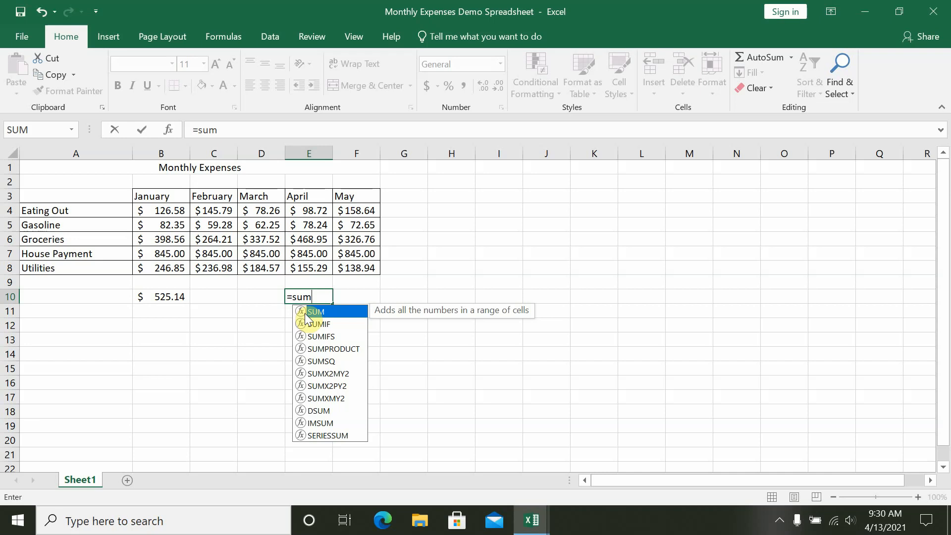
type("(")
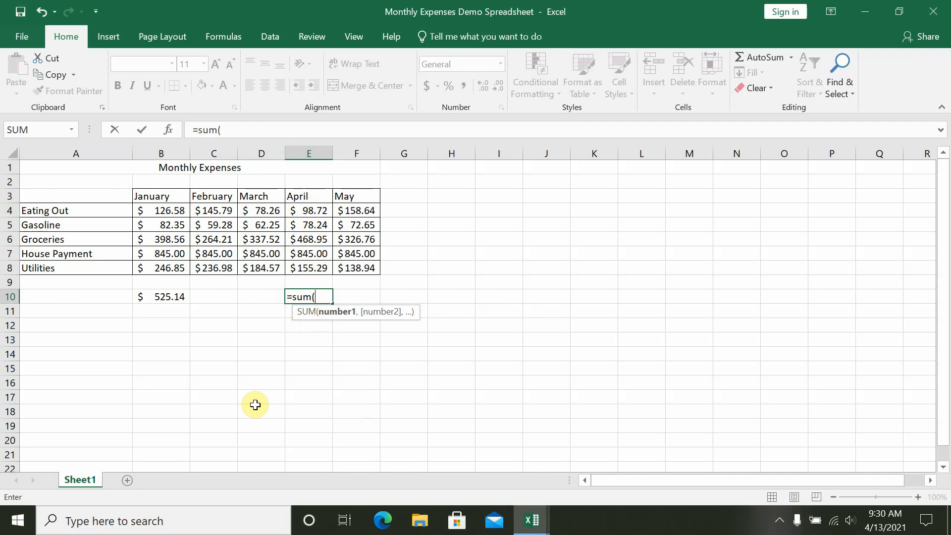
type("e4:")
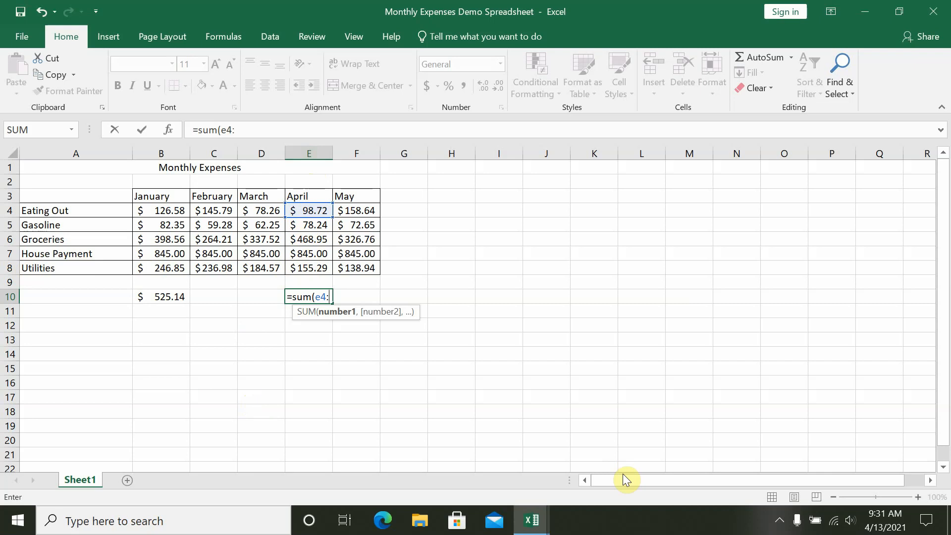
type("e8")
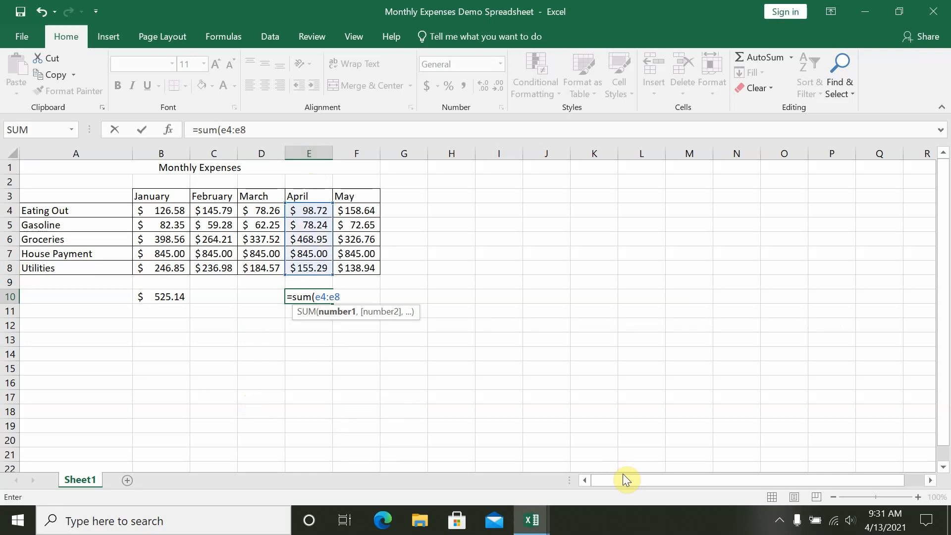
type(")")
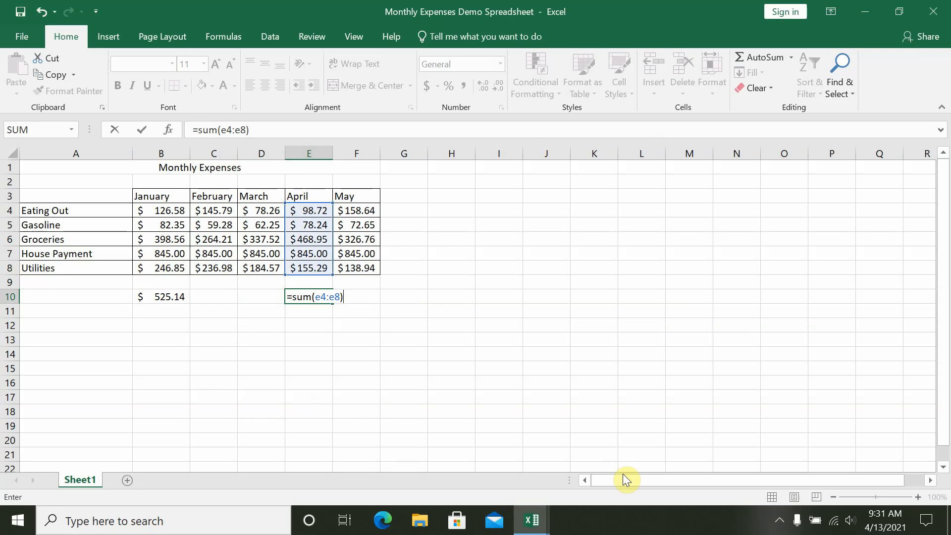
key("Return")
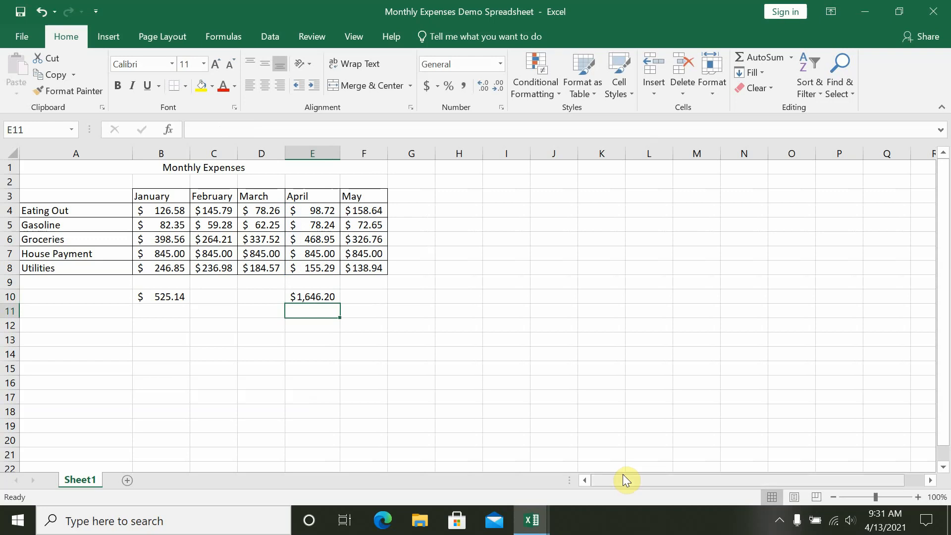
left_click(308, 299)
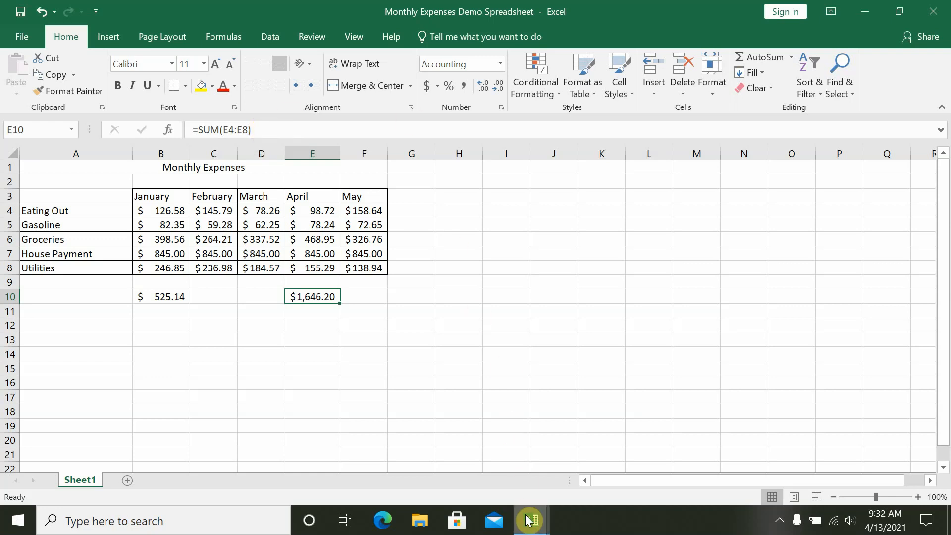
Switch to the New Titles December 2020 workbook and sort the Fiction sheet by the title column from A to Z
mouse_move(529, 525)
left_click(469, 476)
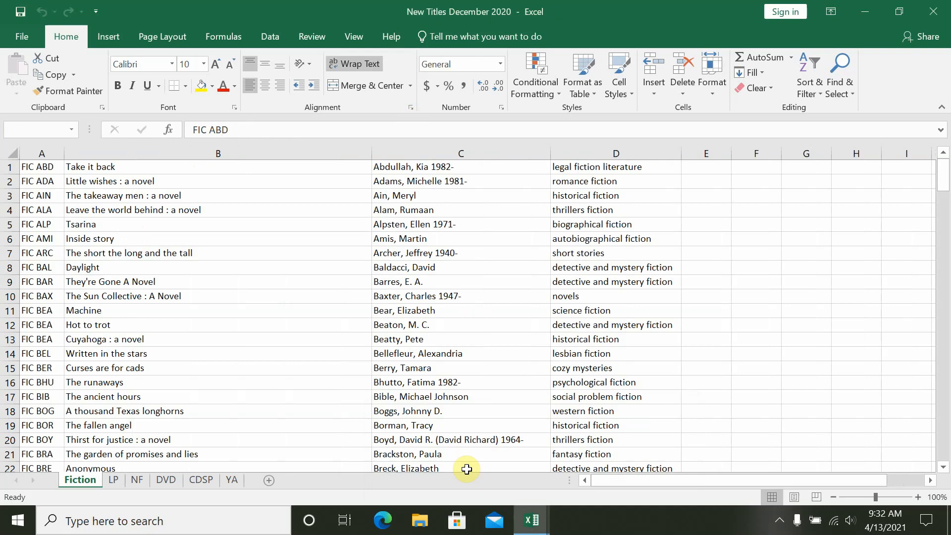
left_click(225, 212)
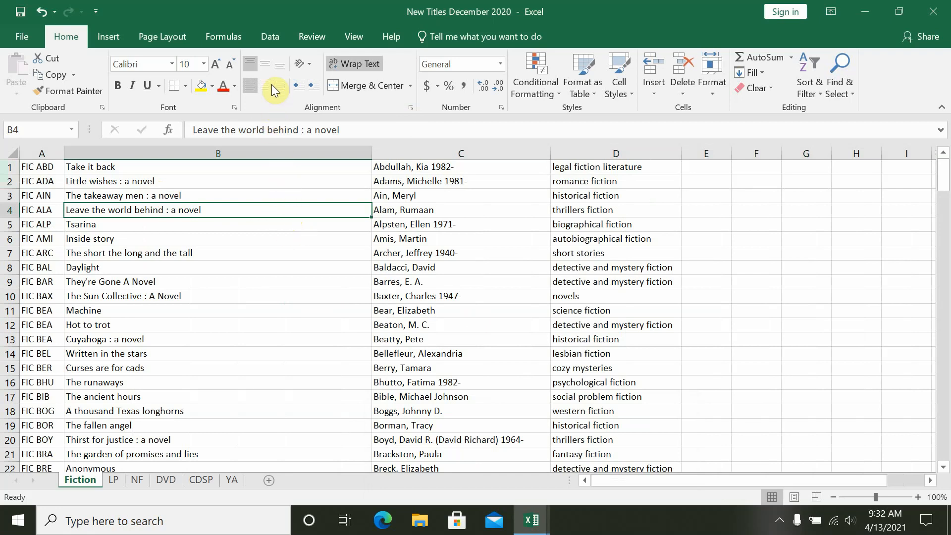
left_click(271, 36)
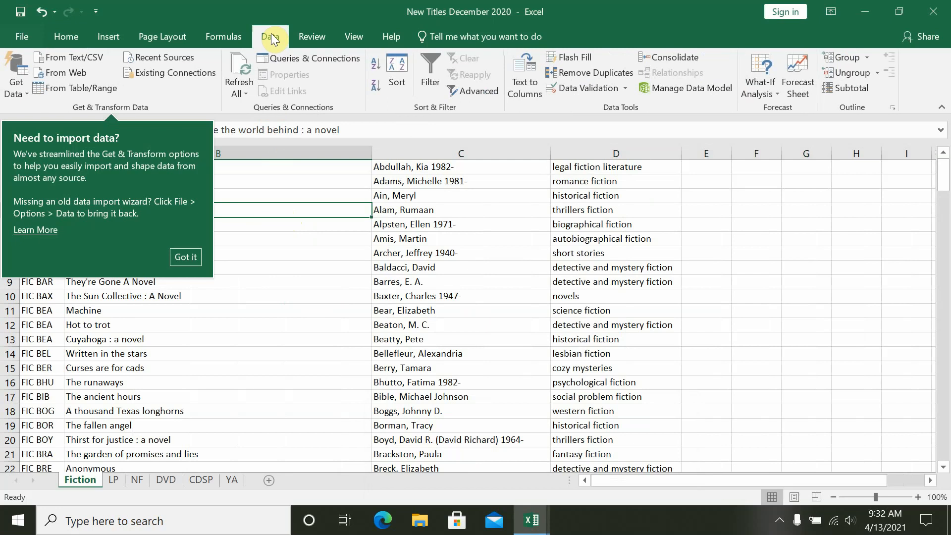
left_click(355, 194)
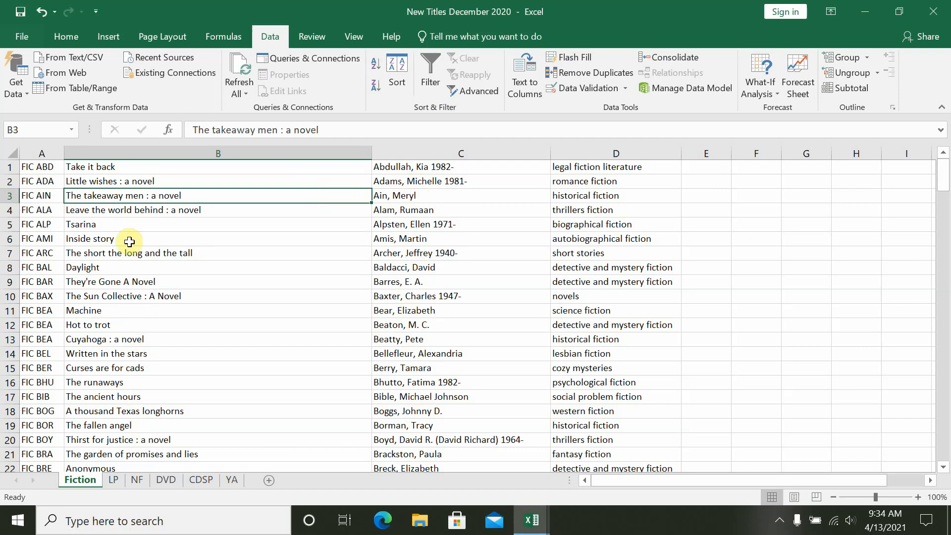
left_click(128, 225)
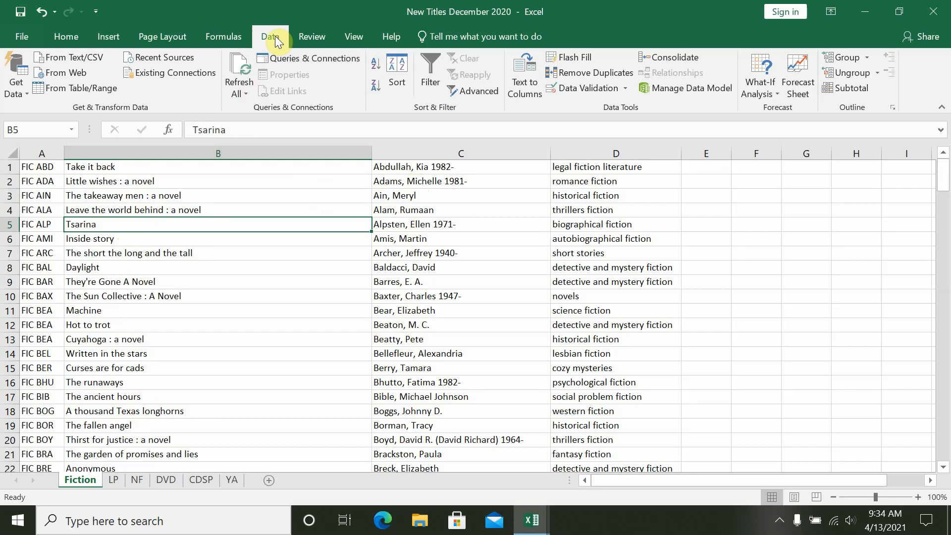
left_click(371, 63)
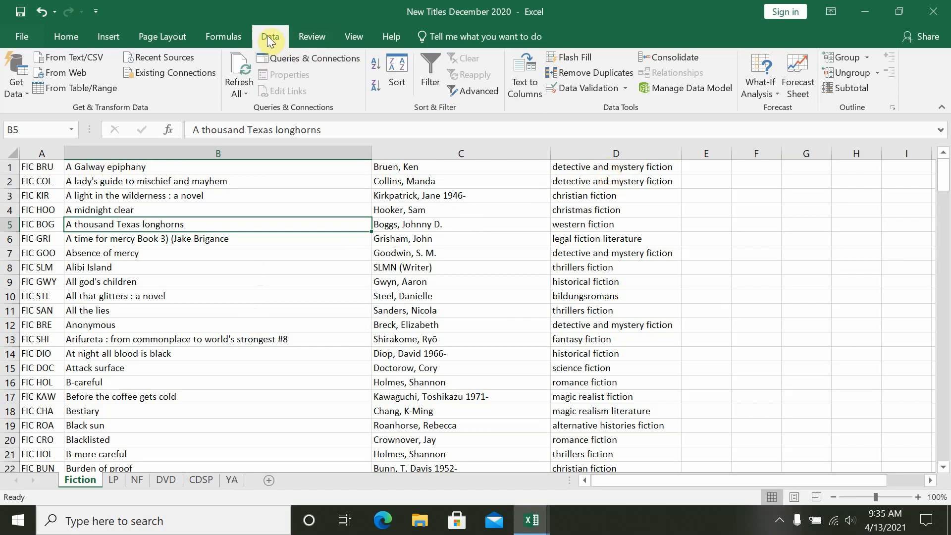
Turn on filtering for the Fiction list and filter the genre column D to only detective and mystery fiction
left_click(430, 84)
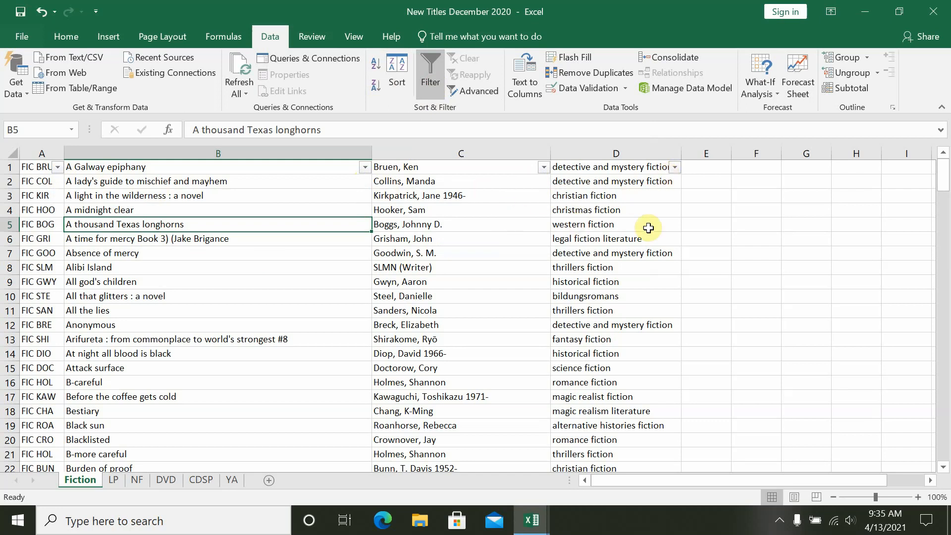
left_click(674, 167)
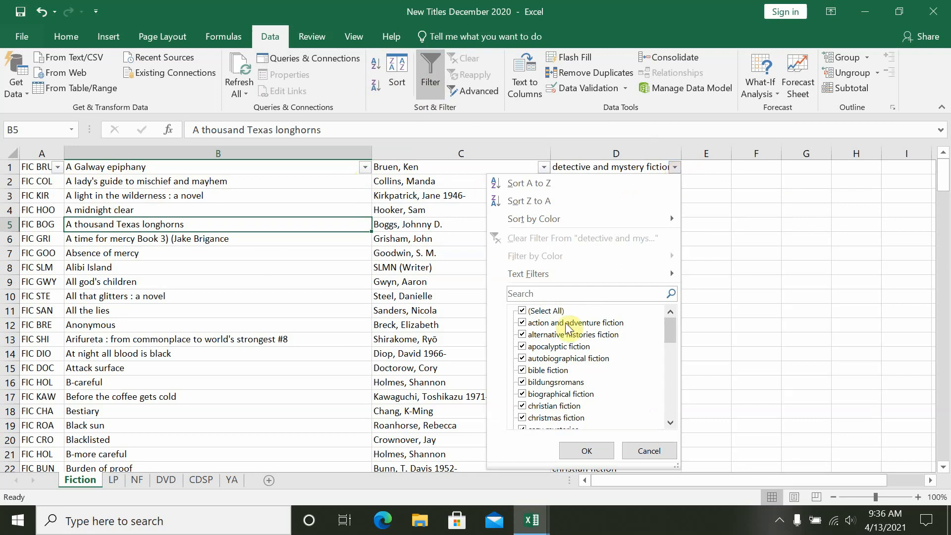
scroll(558, 336, "down", 6)
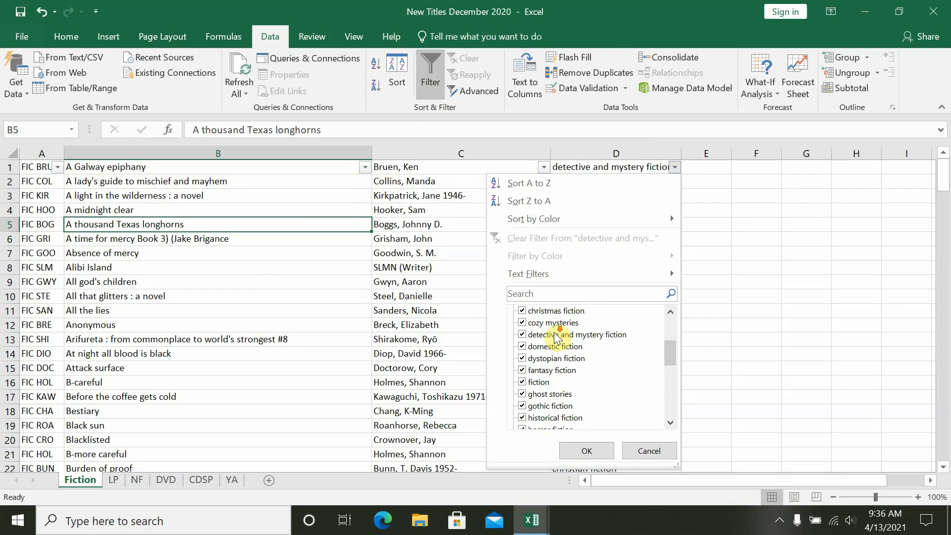
scroll(558, 336, "down", 4)
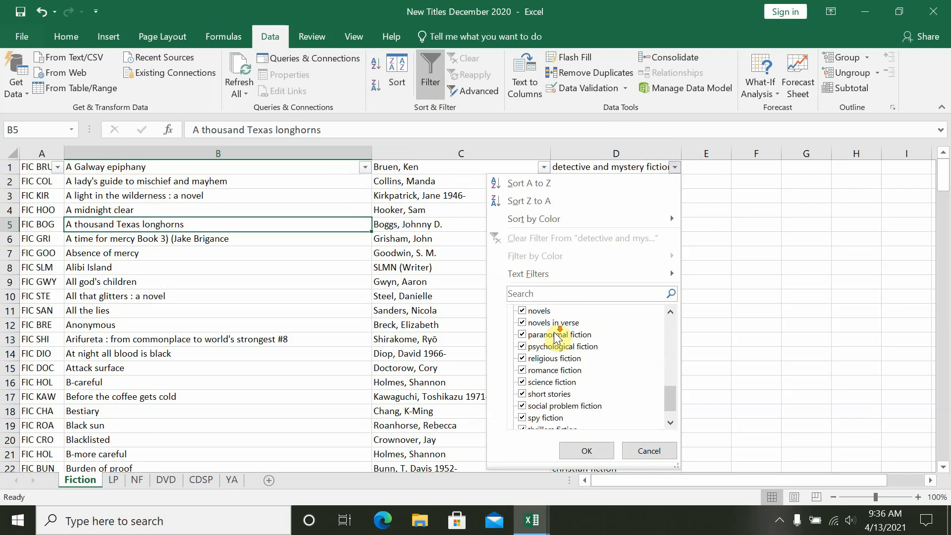
scroll(558, 337, "up", 10)
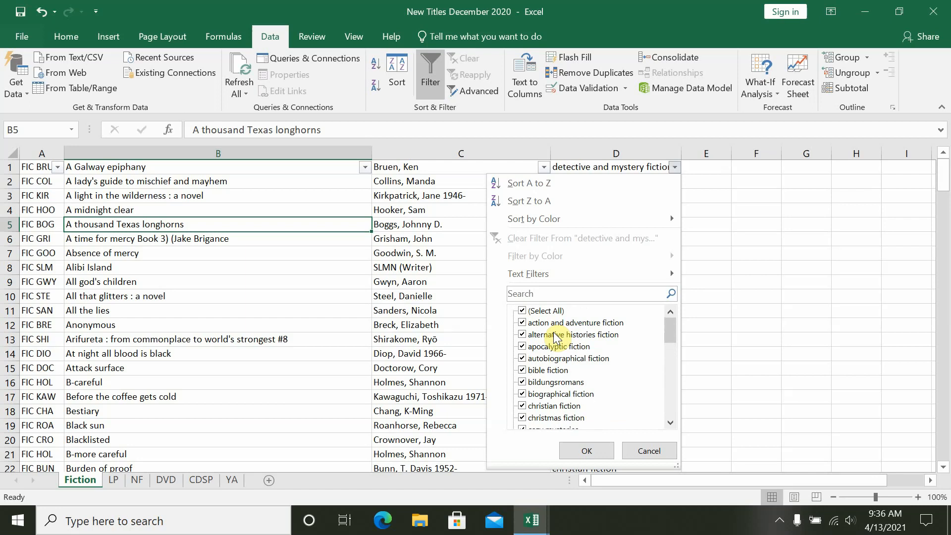
left_click(523, 312)
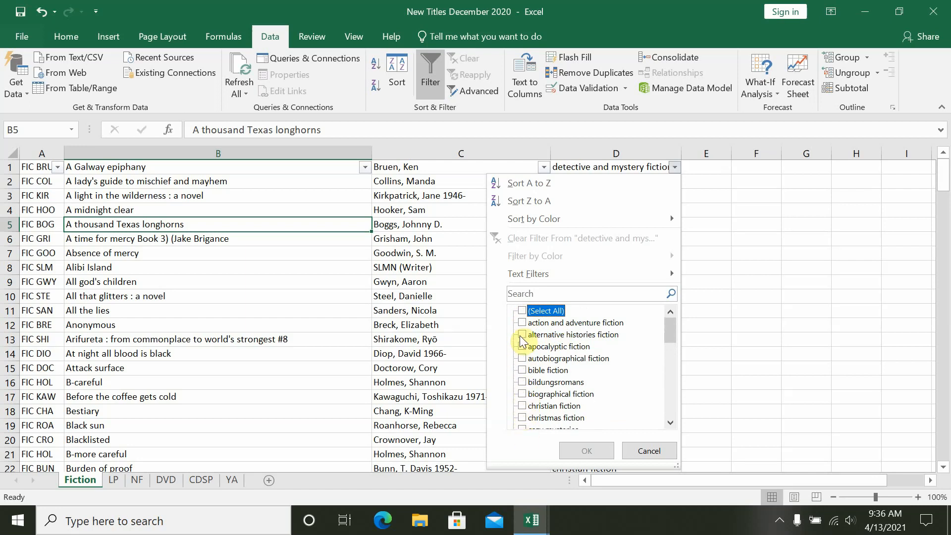
scroll(590, 363, "down", 2)
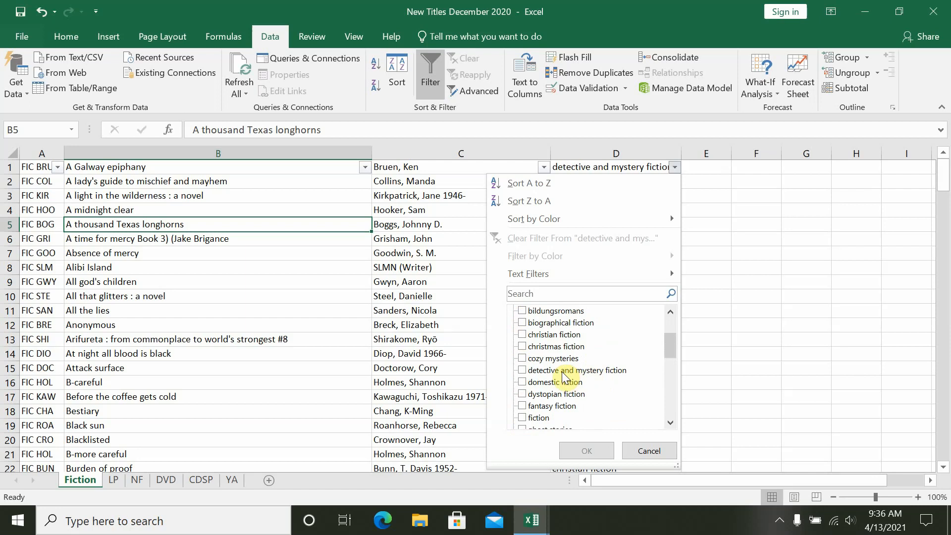
left_click(522, 371)
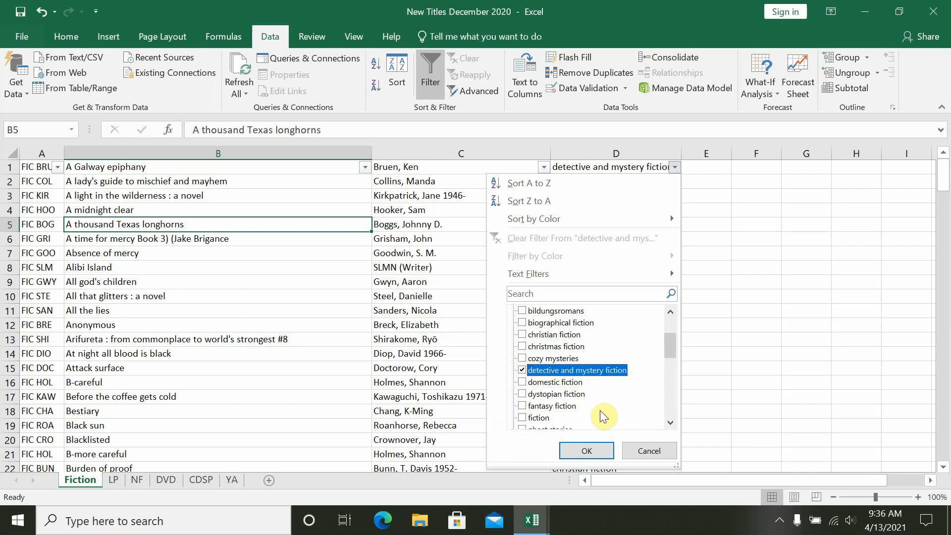
left_click(587, 451)
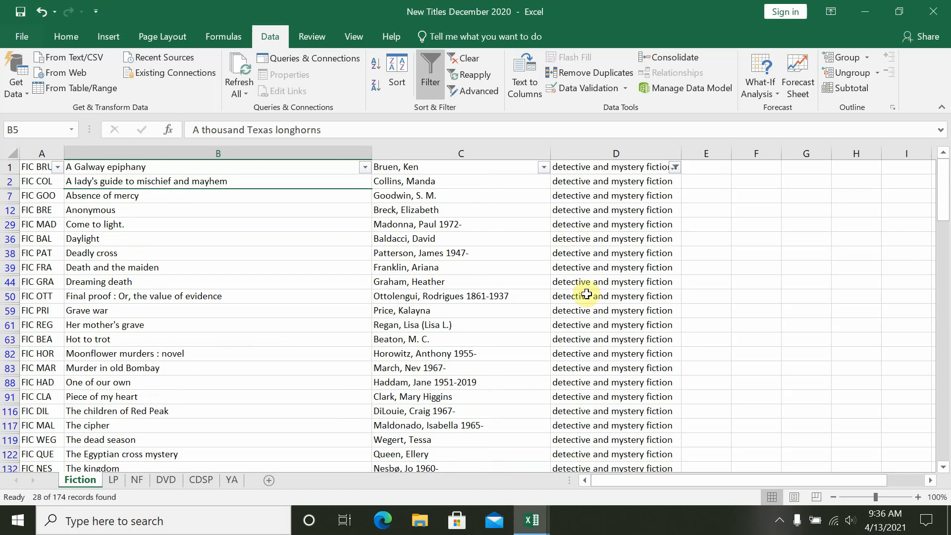
scroll(586, 294, "down", 2)
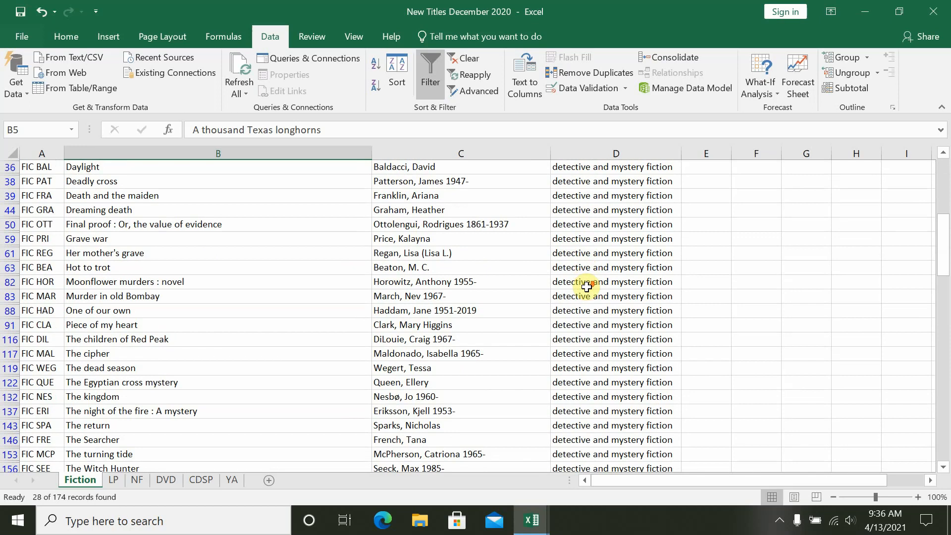
Turn off filtering on the Fiction sheet to bring back the complete list of titles across all genres
scroll(586, 286, "down", 3)
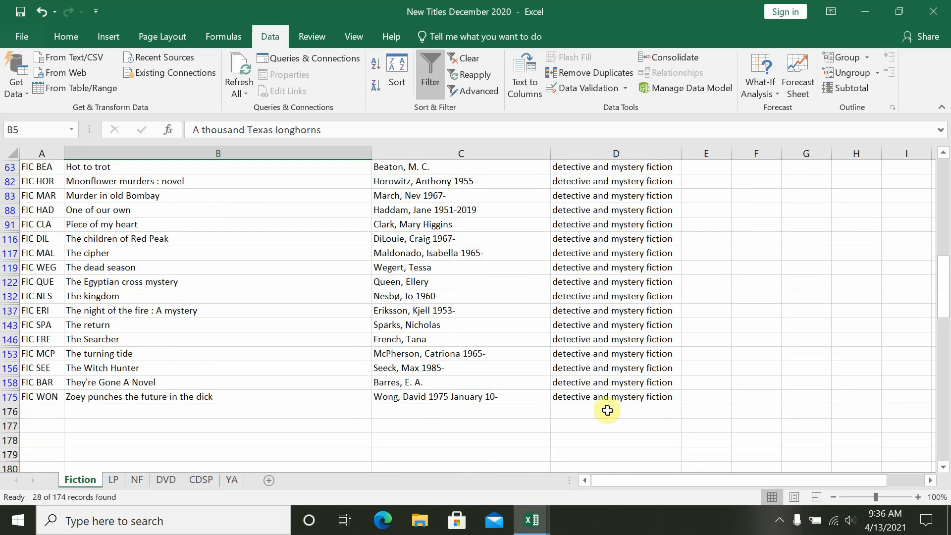
scroll(607, 410, "up", 4)
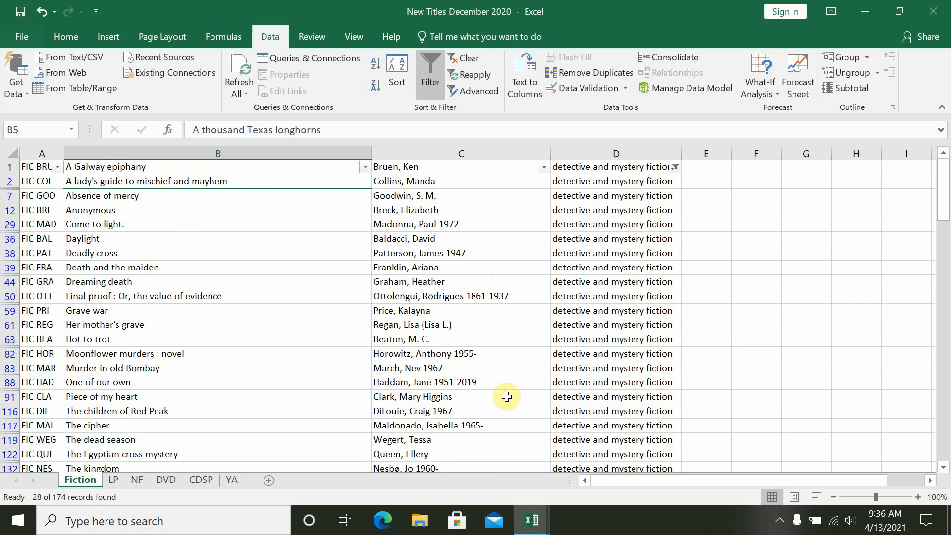
left_click(430, 86)
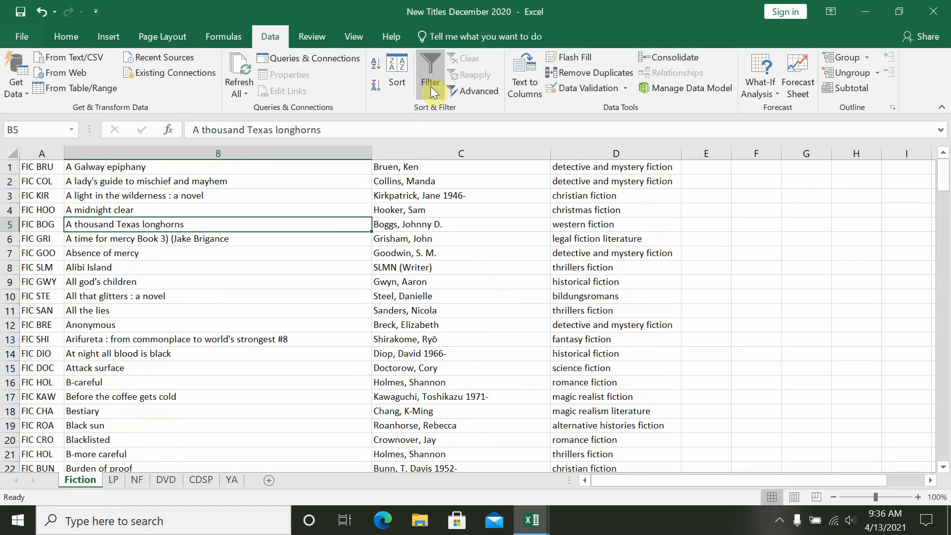
scroll(498, 335, "down", 1)
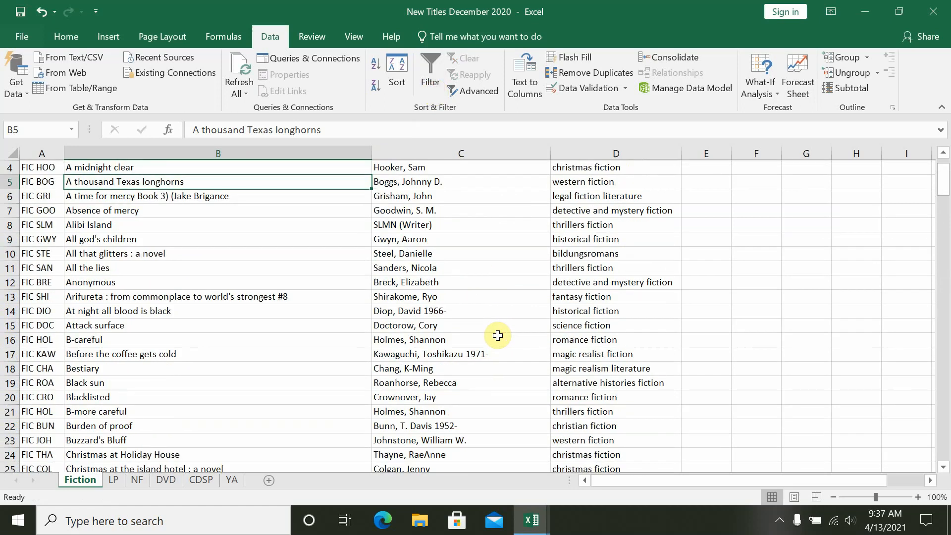
scroll(497, 335, "down", 10)
scroll(495, 336, "up", 8)
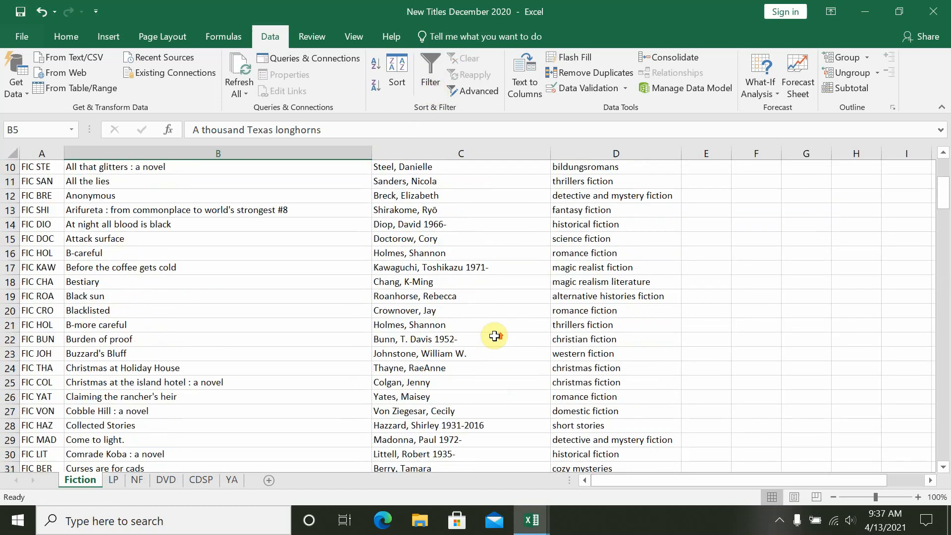
scroll(494, 336, "up", 3)
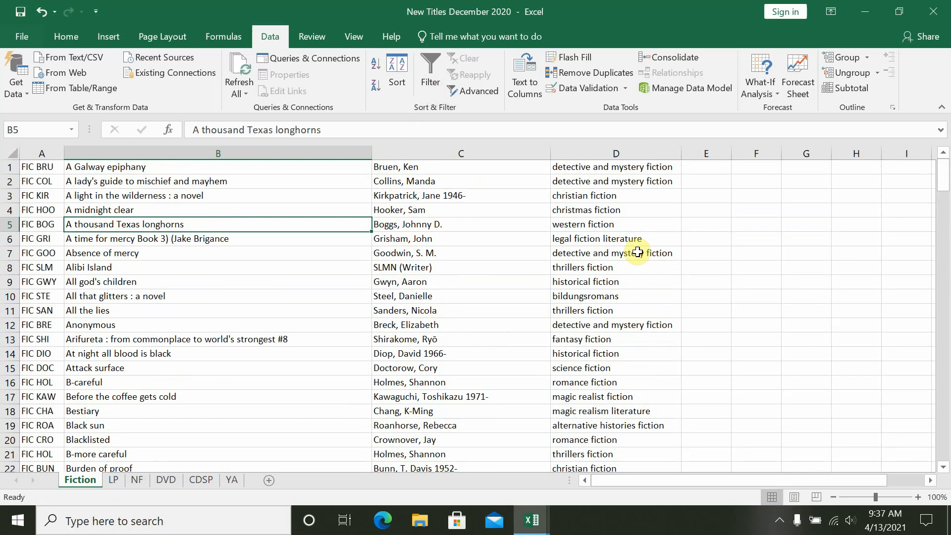